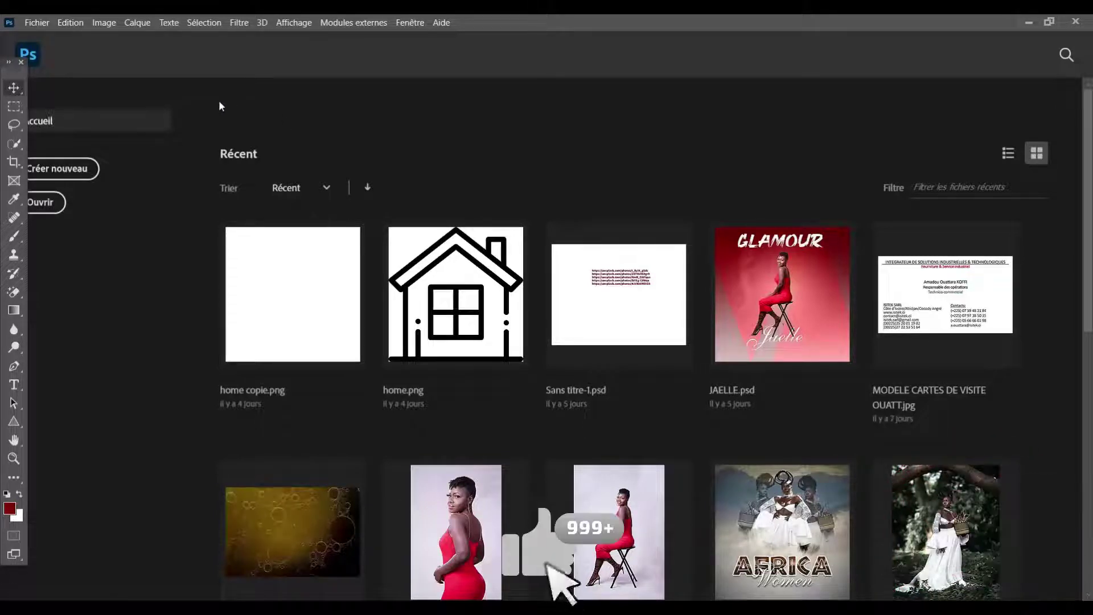
- Bring up the Fichier > Ouvrir dialog and browse to the Bureau (desktop)
click(43, 24)
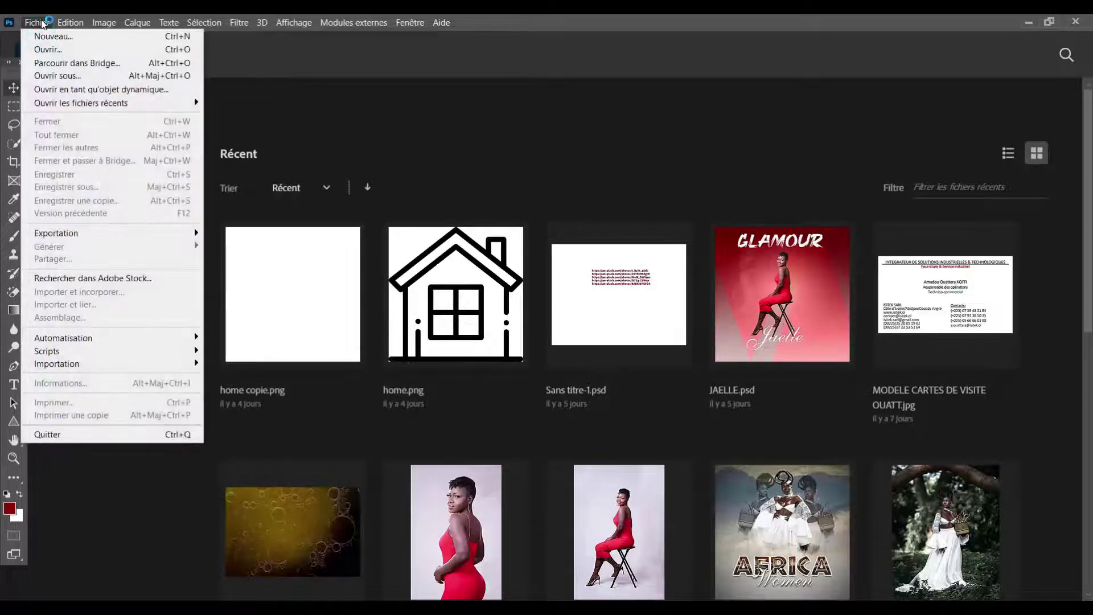
click(60, 49)
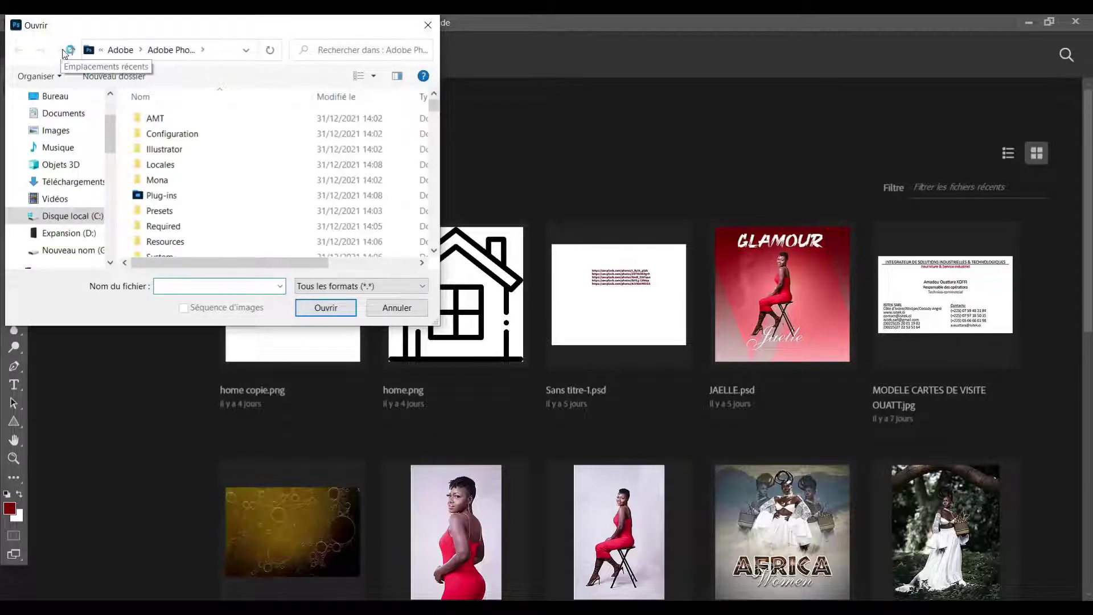
click(60, 97)
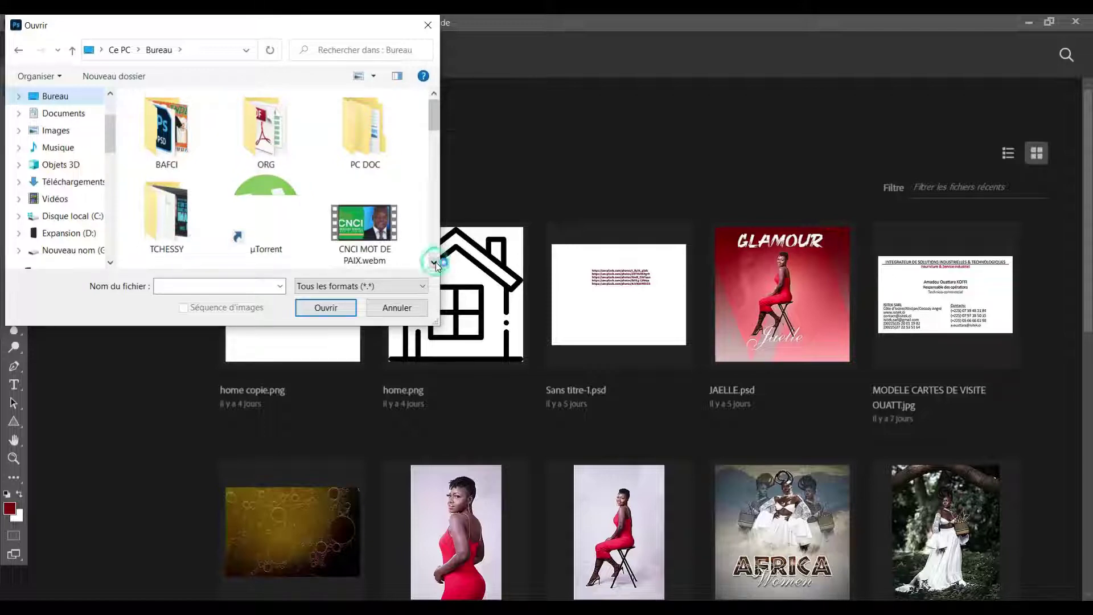
scroll(436, 262, down, 2)
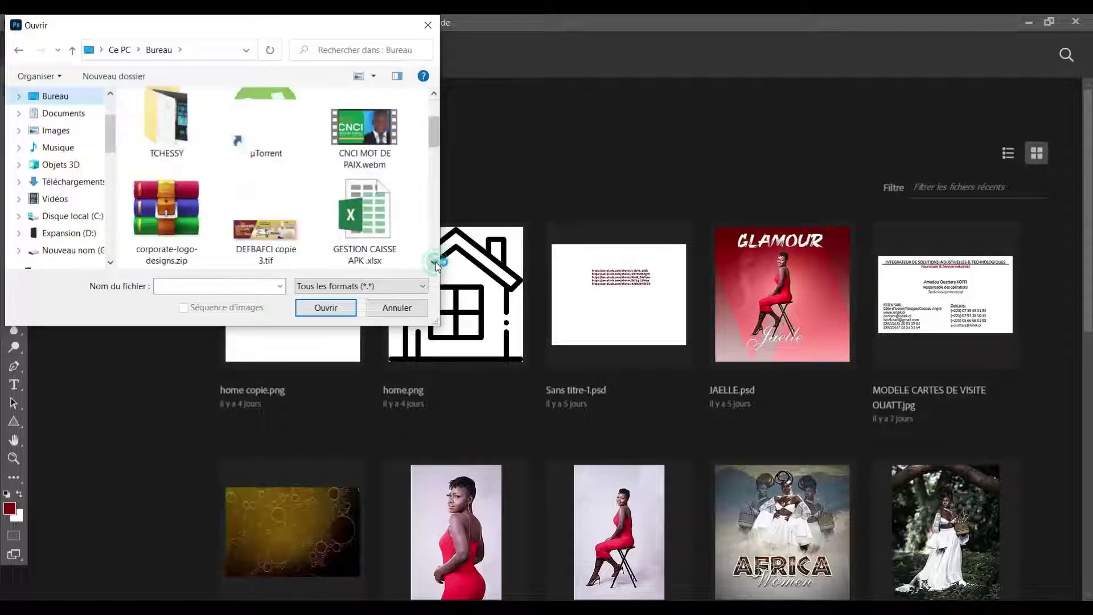
click(435, 94)
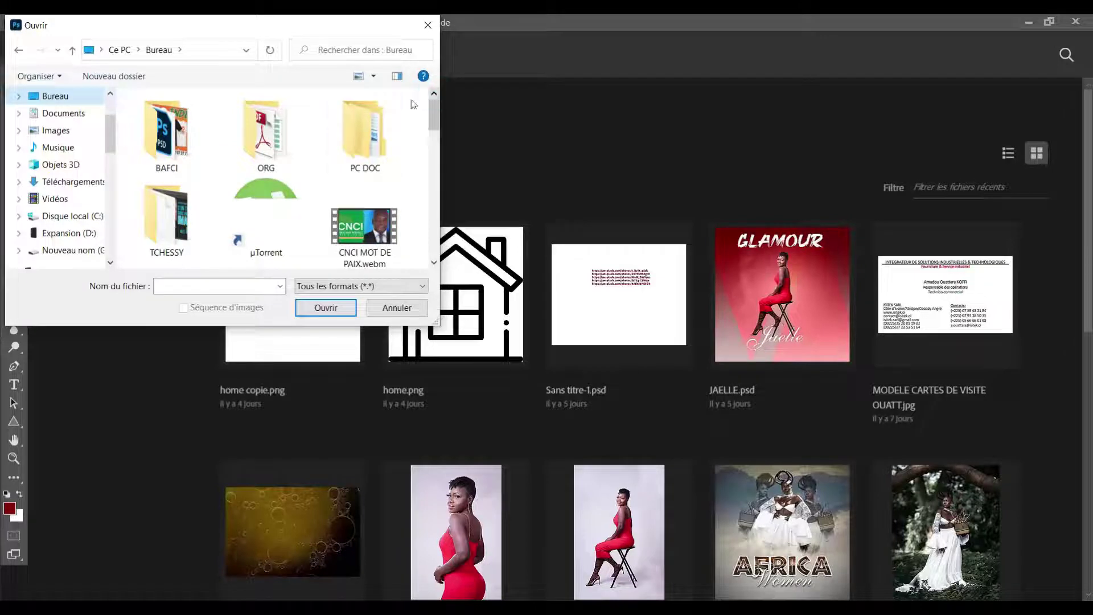
- Navigate PC DOC > DCOM > SEPTEMBRE > 7 SEP and select the dancing-woman JPG
click(367, 116)
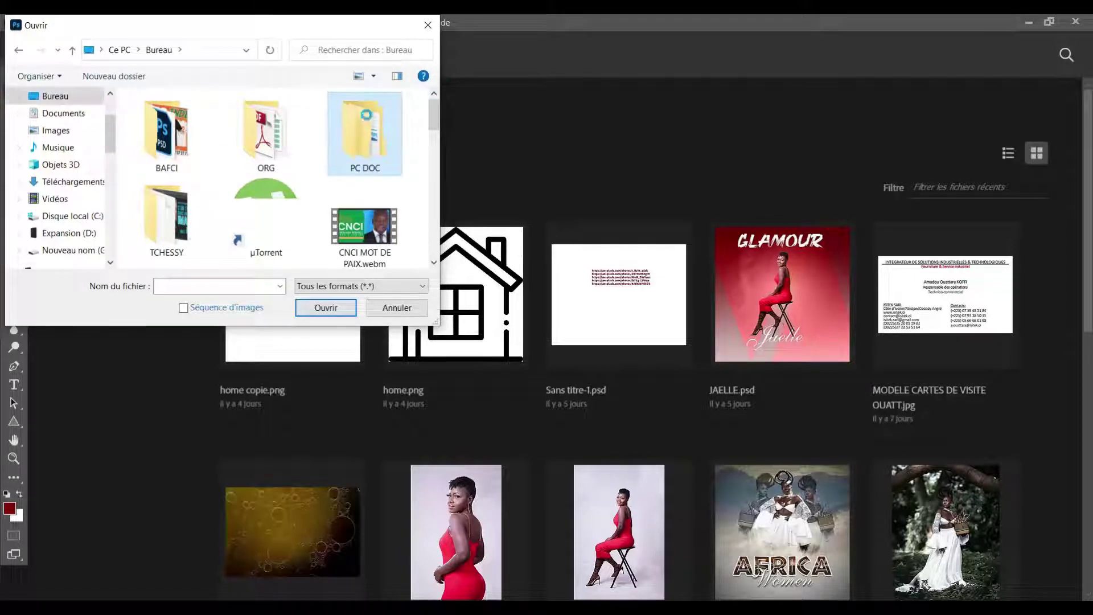
double_click(366, 115)
double_click(241, 119)
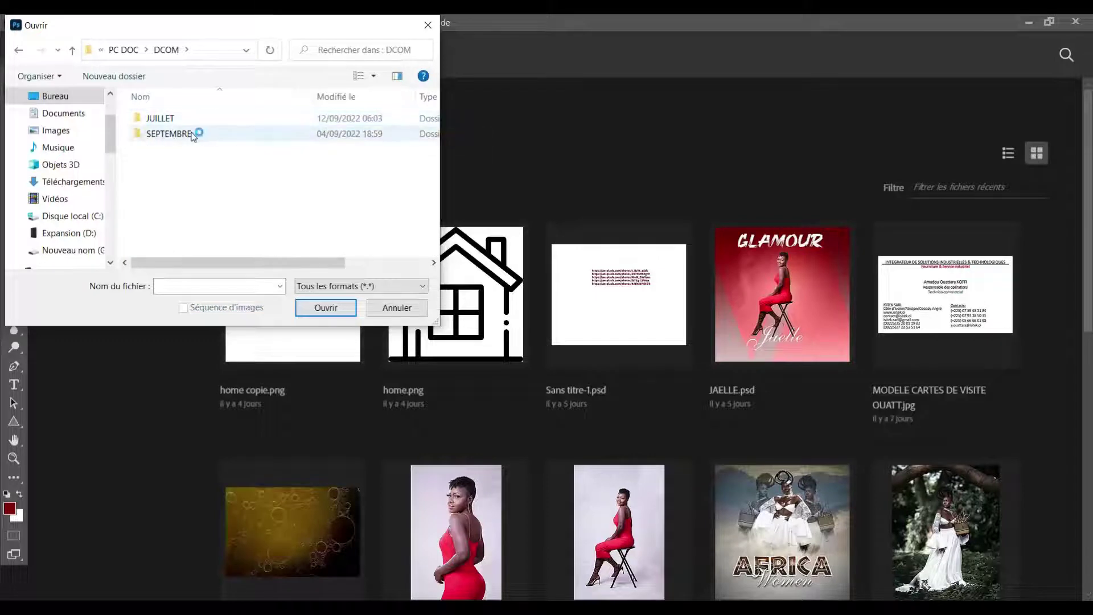
double_click(192, 134)
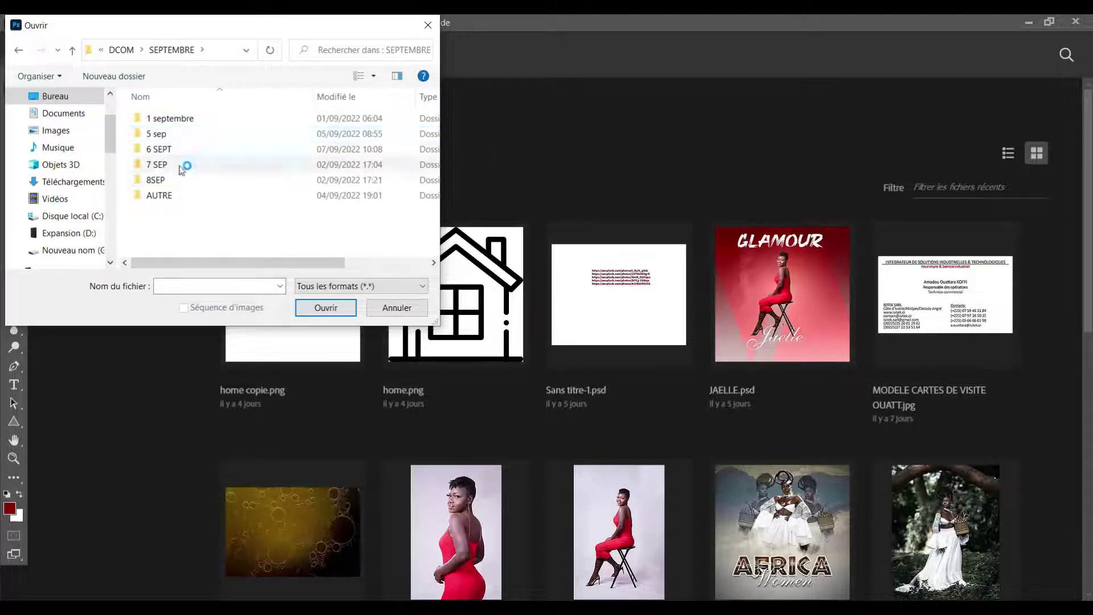
double_click(165, 169)
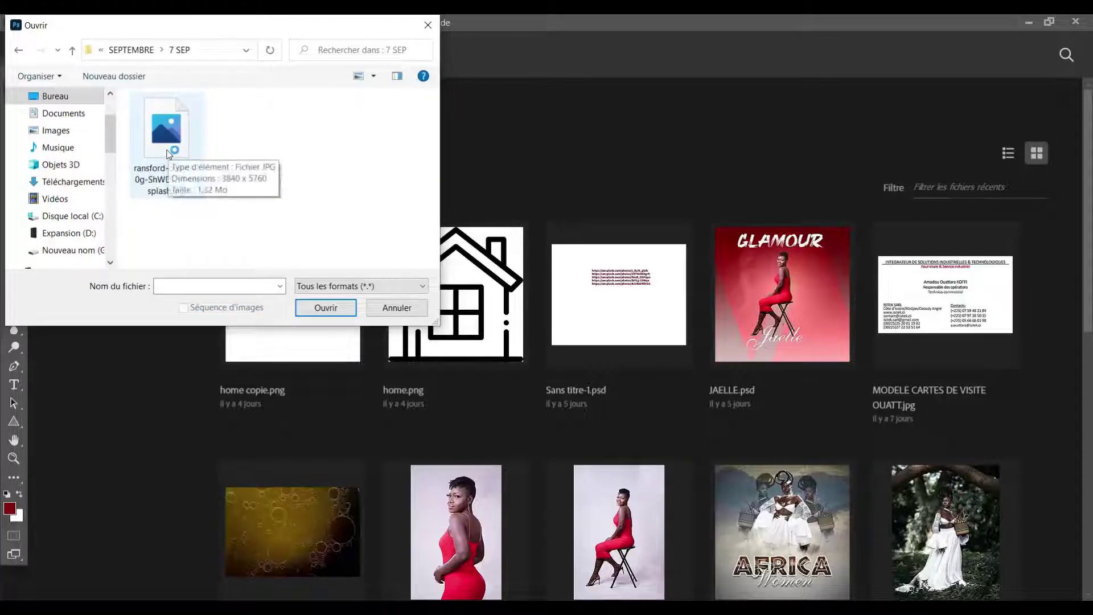
click(168, 154)
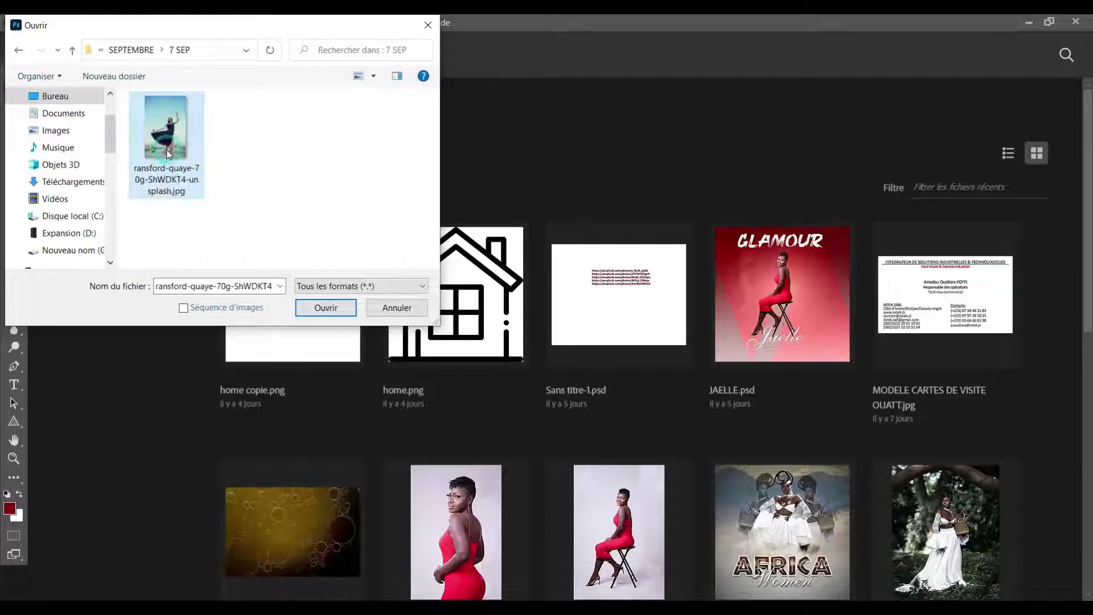
- Open the selected photo and duplicate the Arrière-plan layer into Calque 1 with Ctrl+J
click(332, 313)
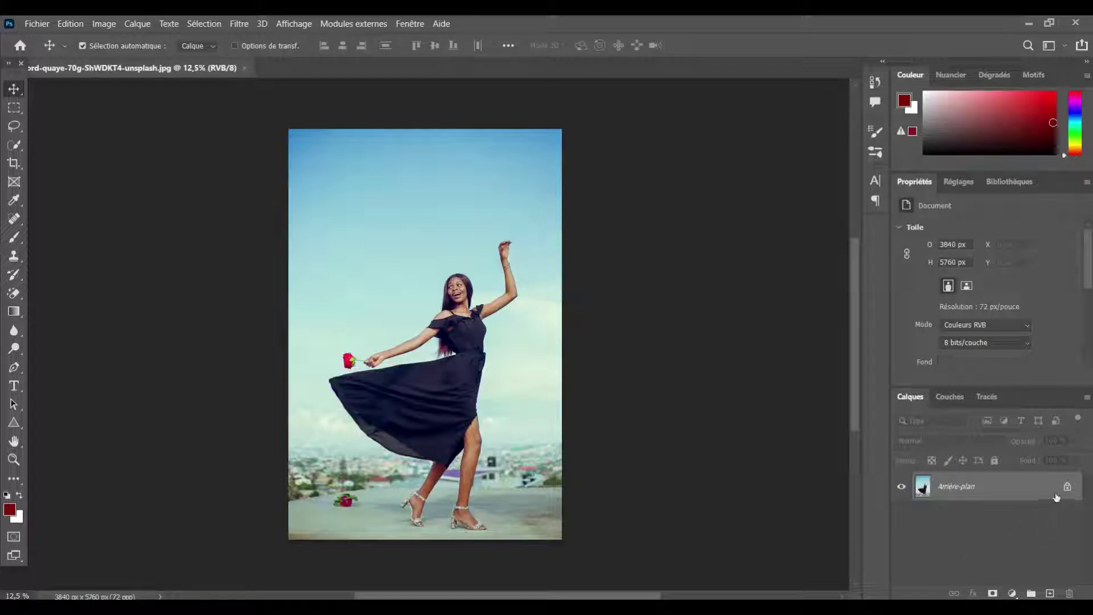
key(ctrl+j)
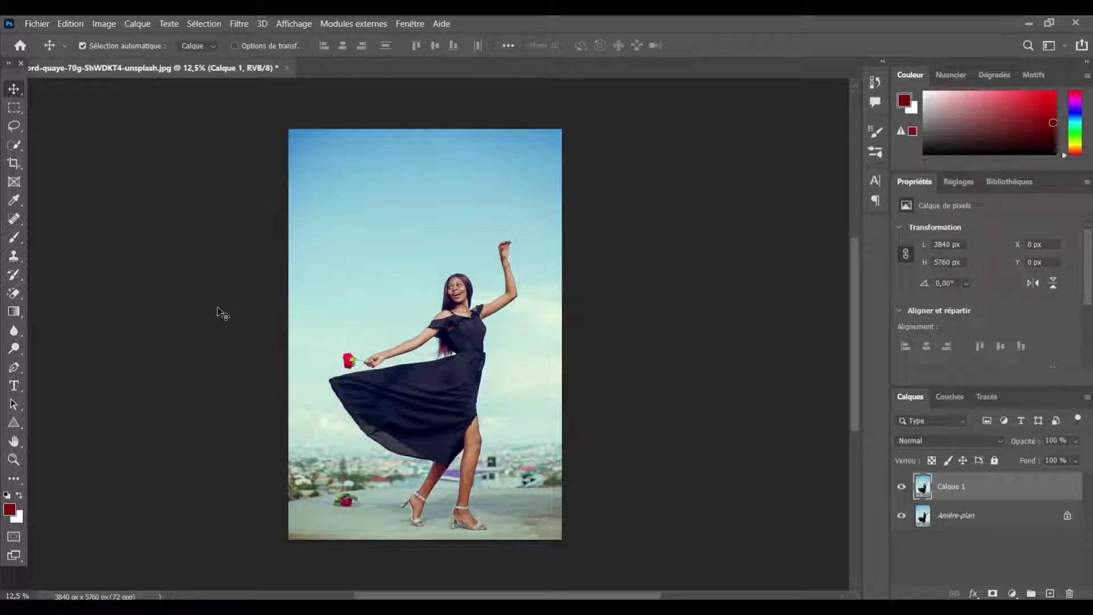
- Outline the dancing woman using the Quick Selection tool's Sélectionner un sujet
click(14, 147)
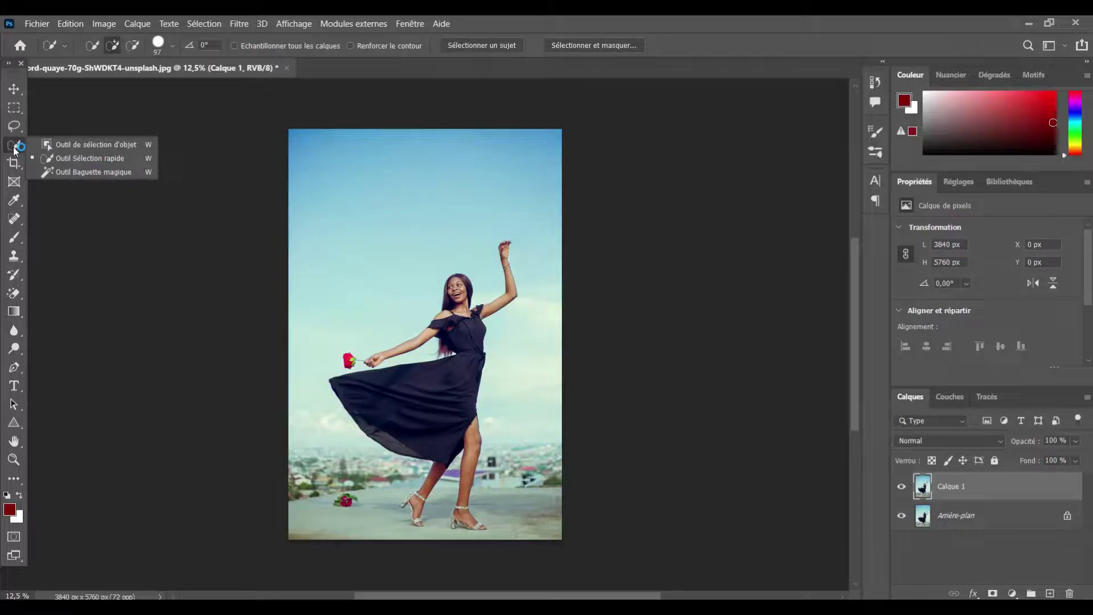
click(470, 47)
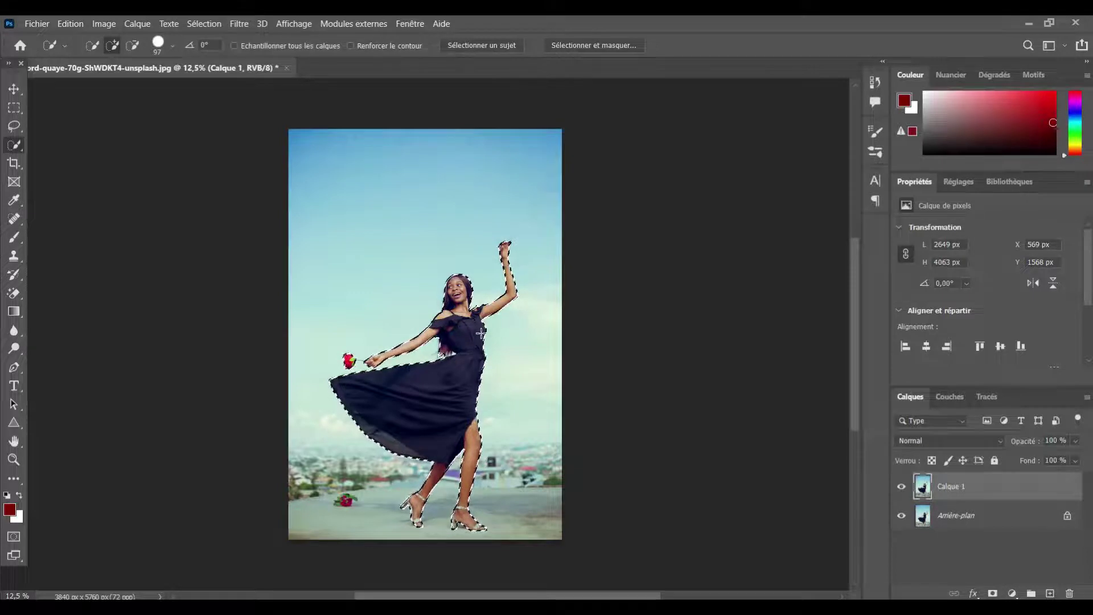
- Invert the selection onto the background and bring up the Filtre menu
key(ctrl+shift+i)
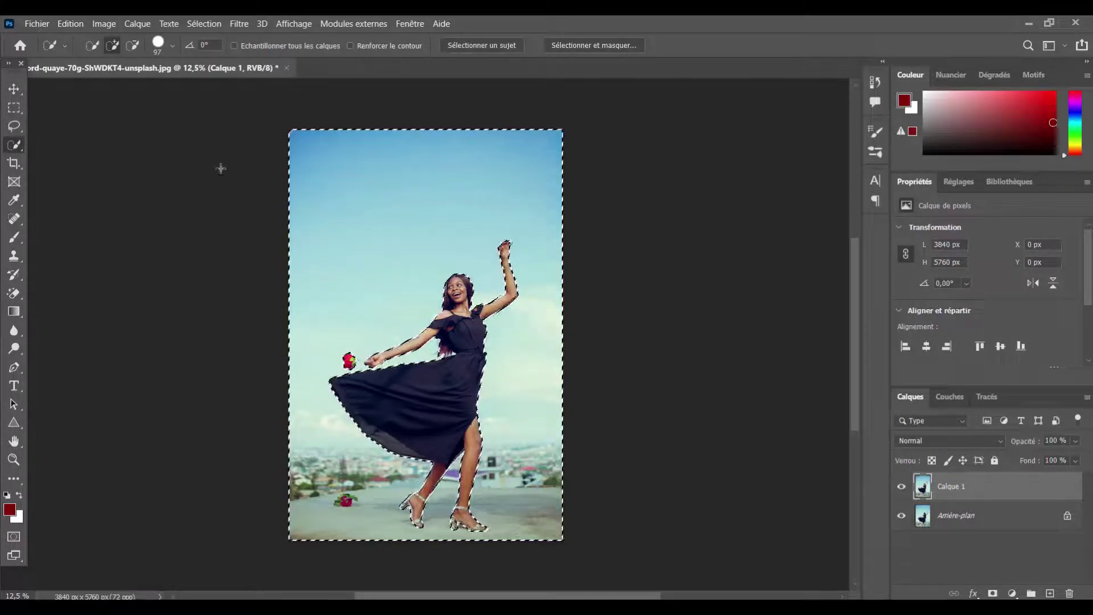
click(240, 24)
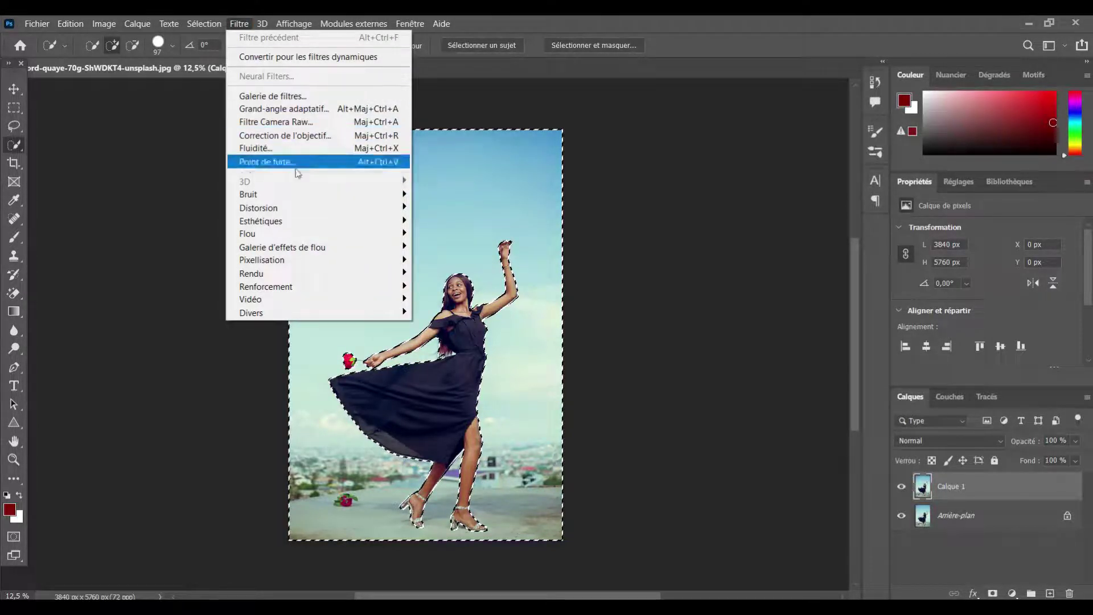
mouse_move(256, 234)
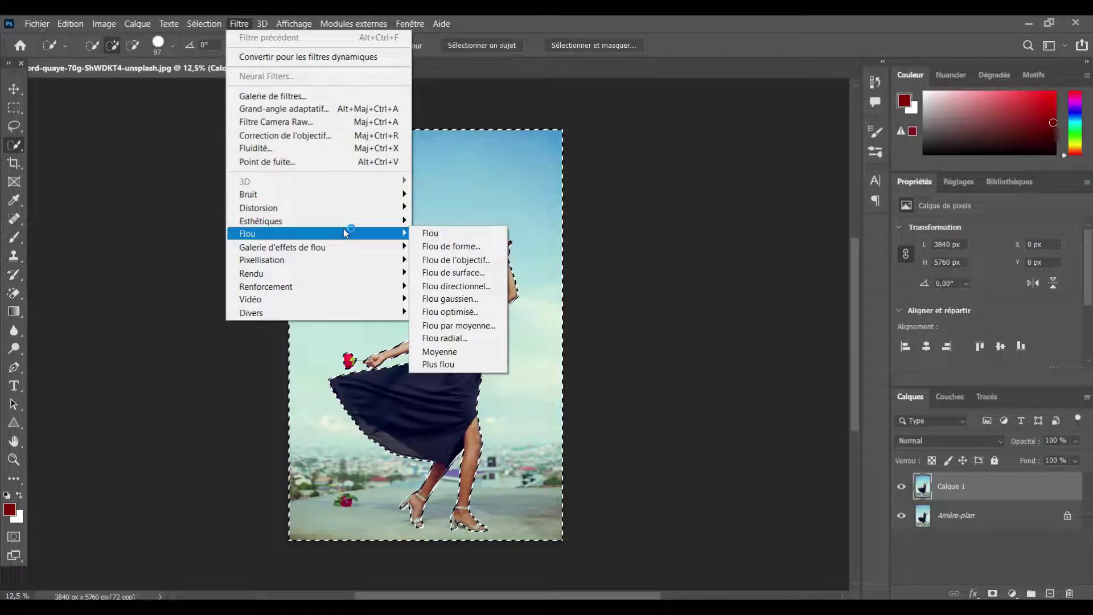
- Apply a Gaussian blur with radius about 78.4 pixels to the background
click(454, 300)
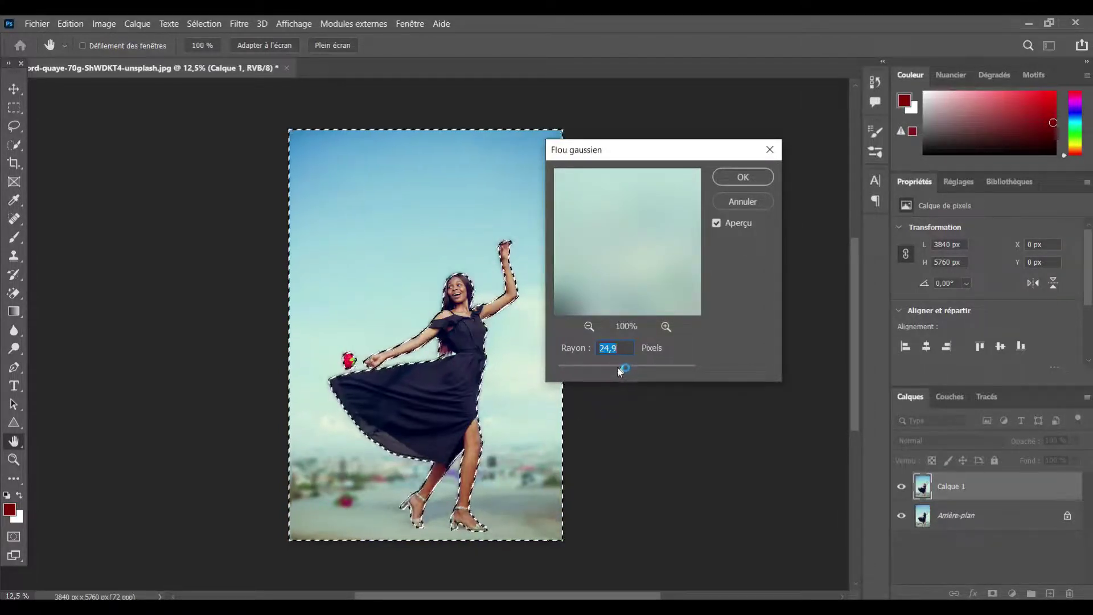
drag(625, 369, 618, 372)
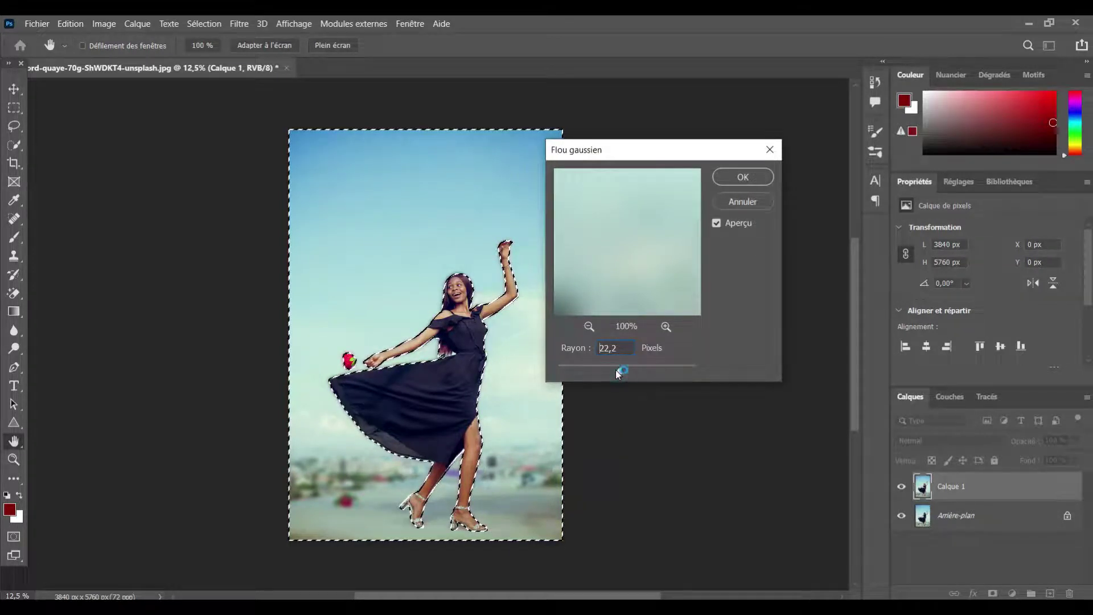
drag(620, 372, 597, 371)
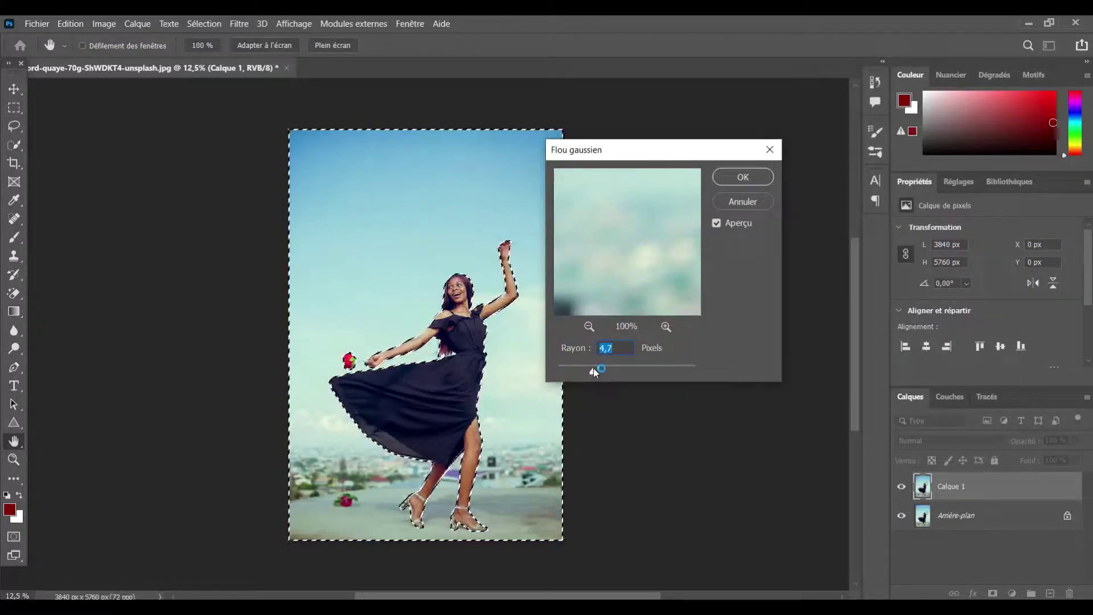
mouse_move(593, 371)
mouse_down()
mouse_move(559, 364)
mouse_move(617, 371)
mouse_up()
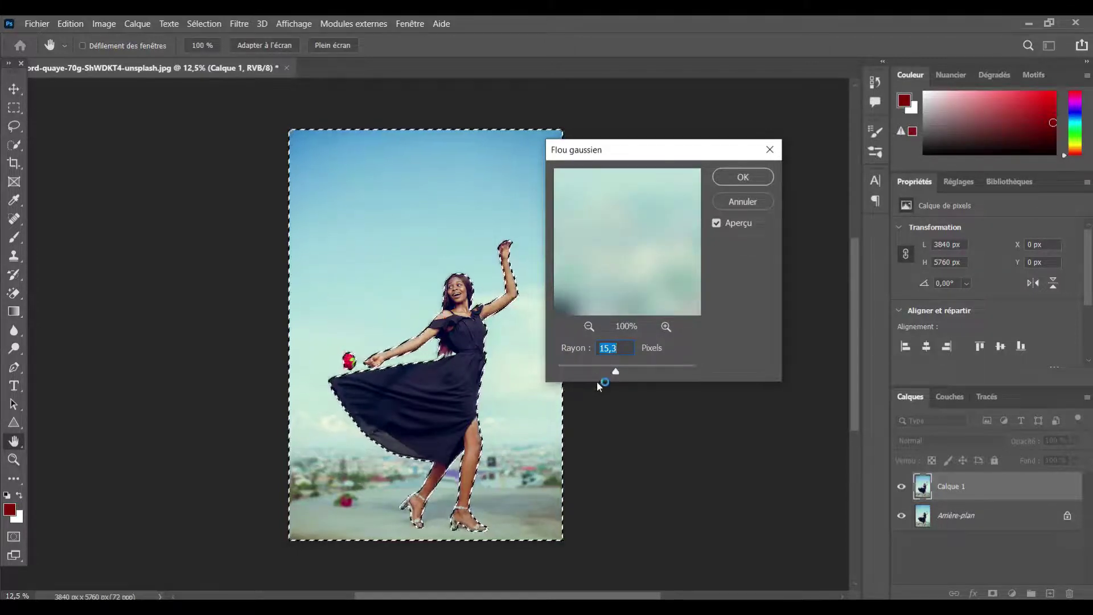
drag(621, 371, 626, 371)
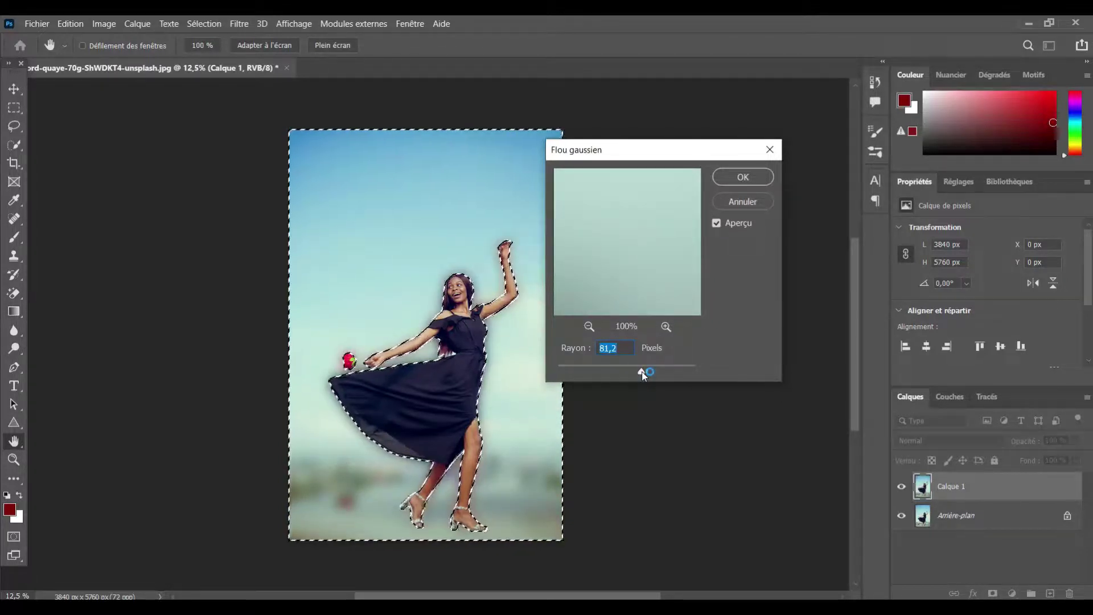
drag(642, 371, 655, 373)
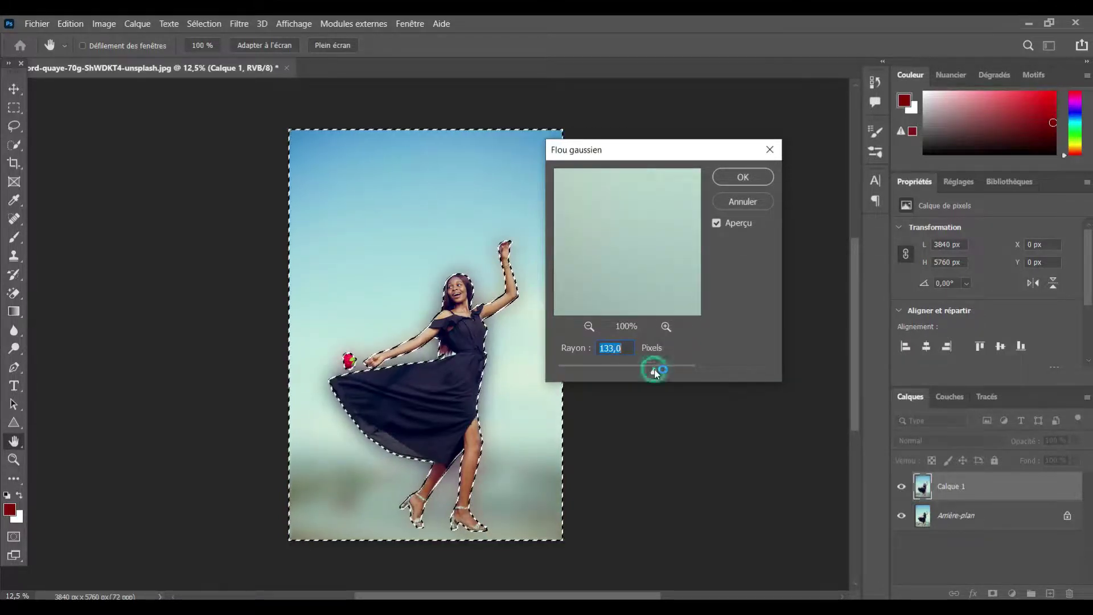
drag(654, 373, 647, 374)
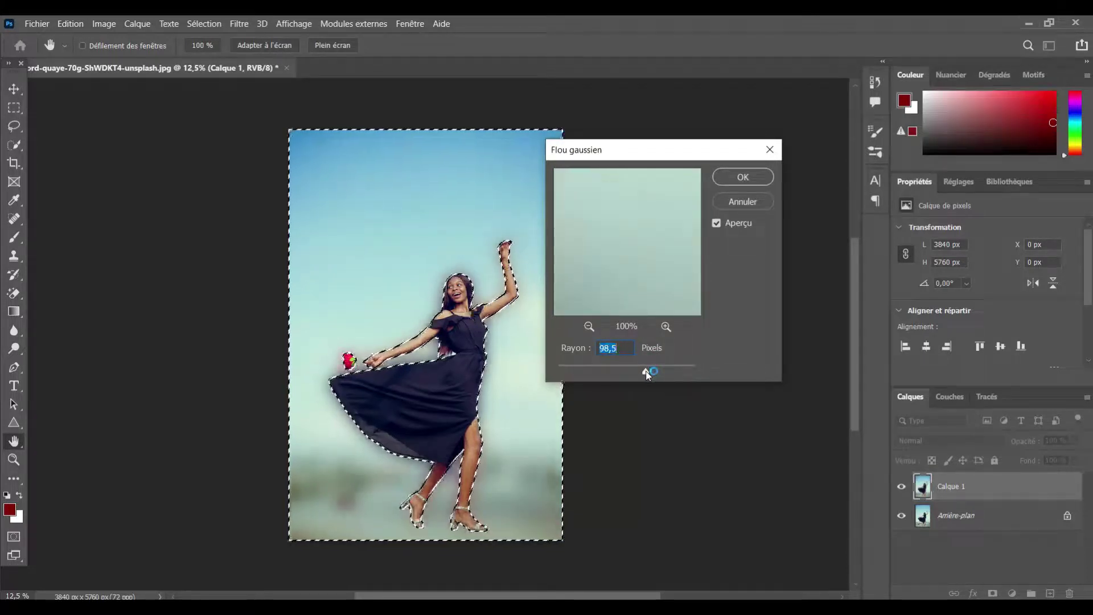
drag(647, 374, 642, 374)
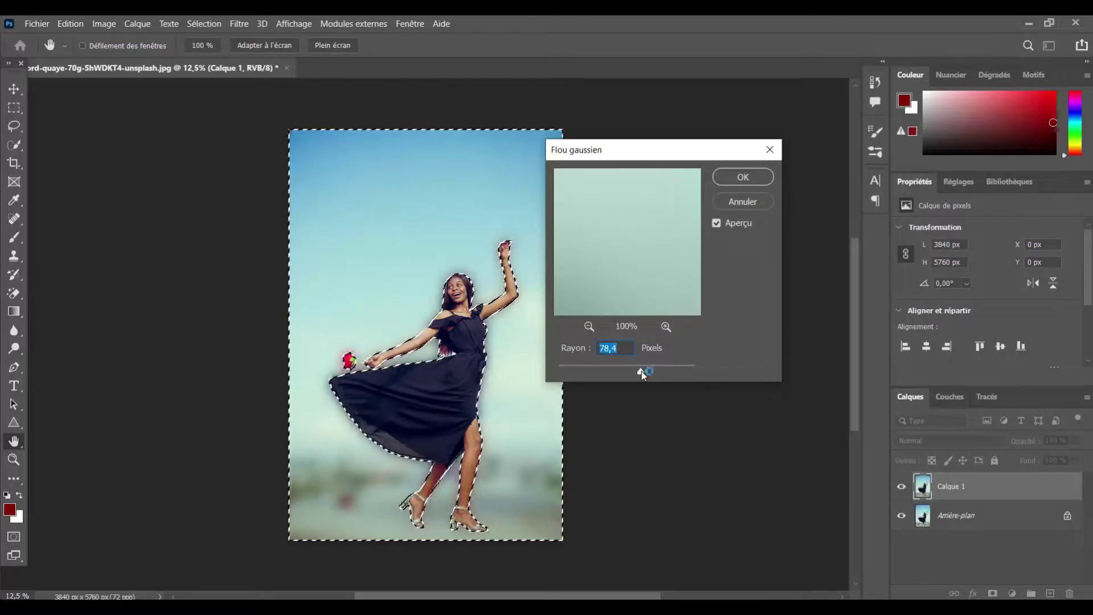
click(743, 179)
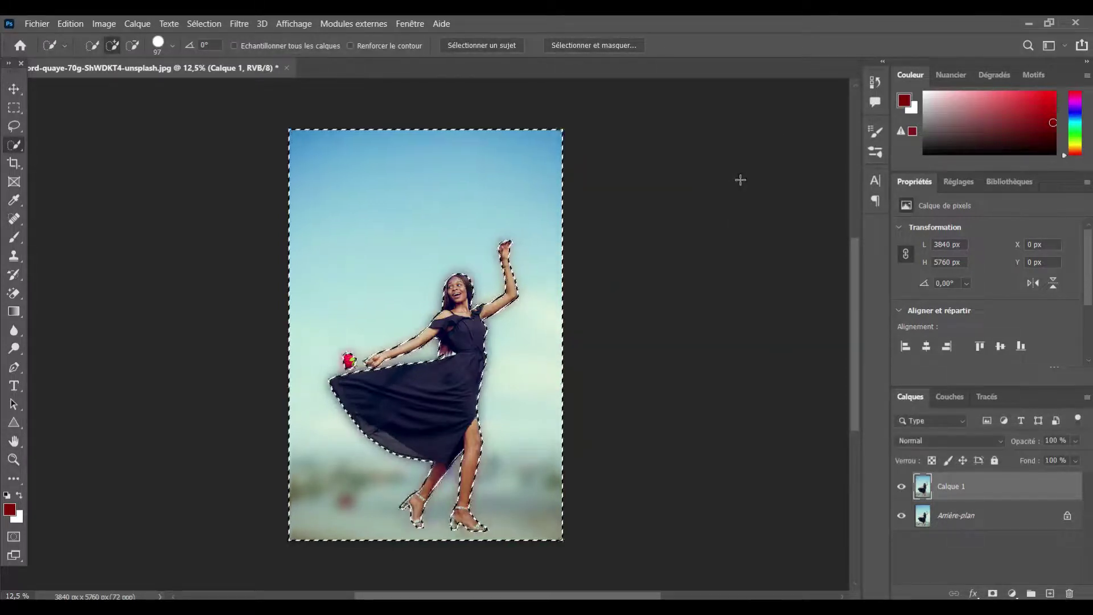
- Re-invert the selection to the dancer, copy her onto Calque 2, and choose the Move tool
key(ctrl+shift+i)
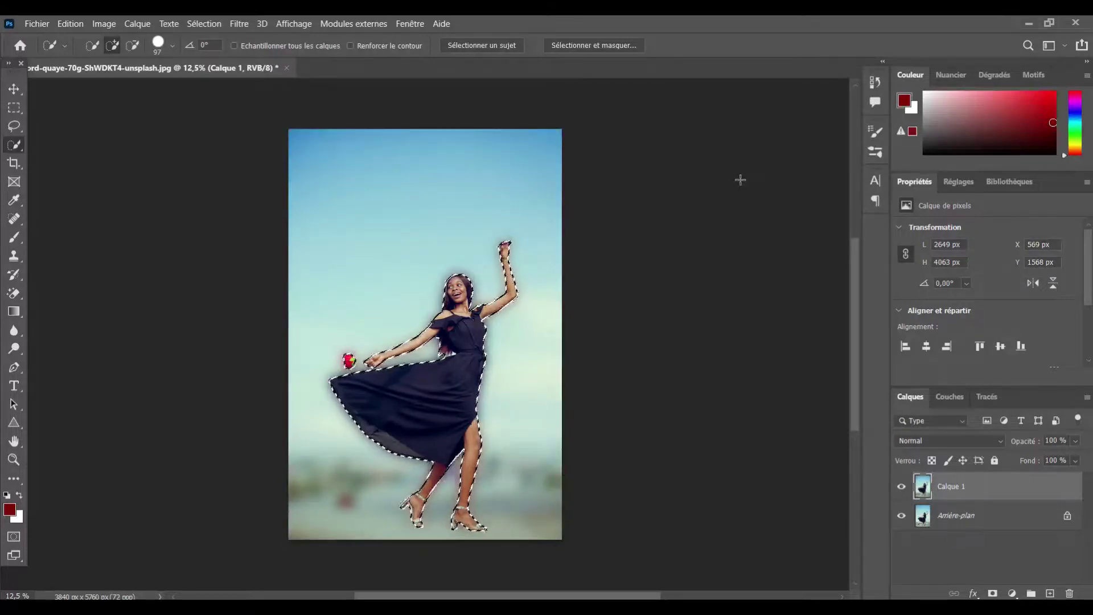
key(ctrl+j)
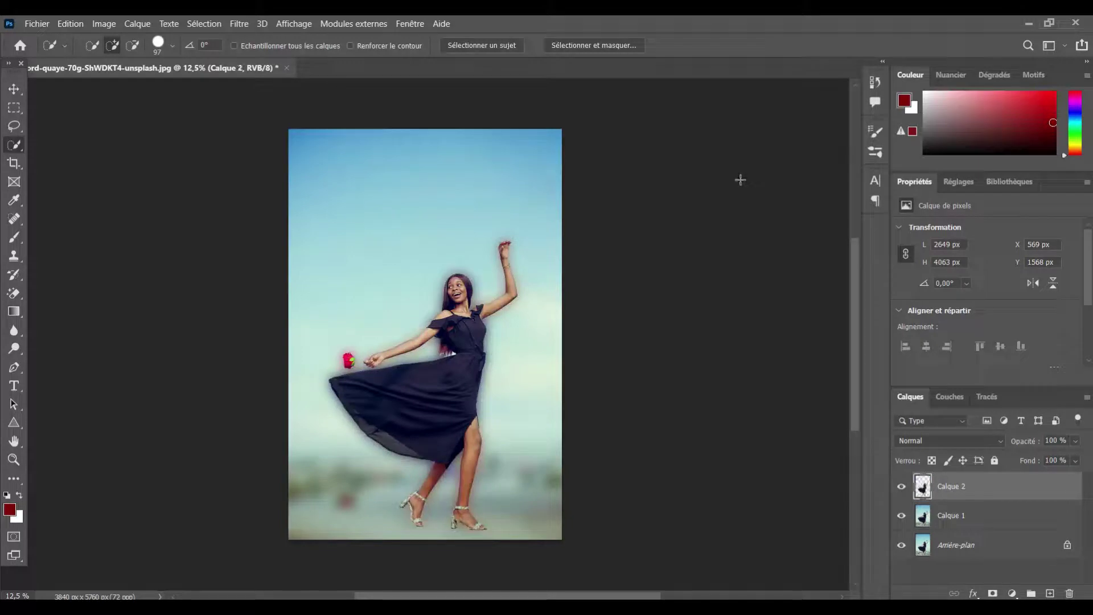
click(14, 89)
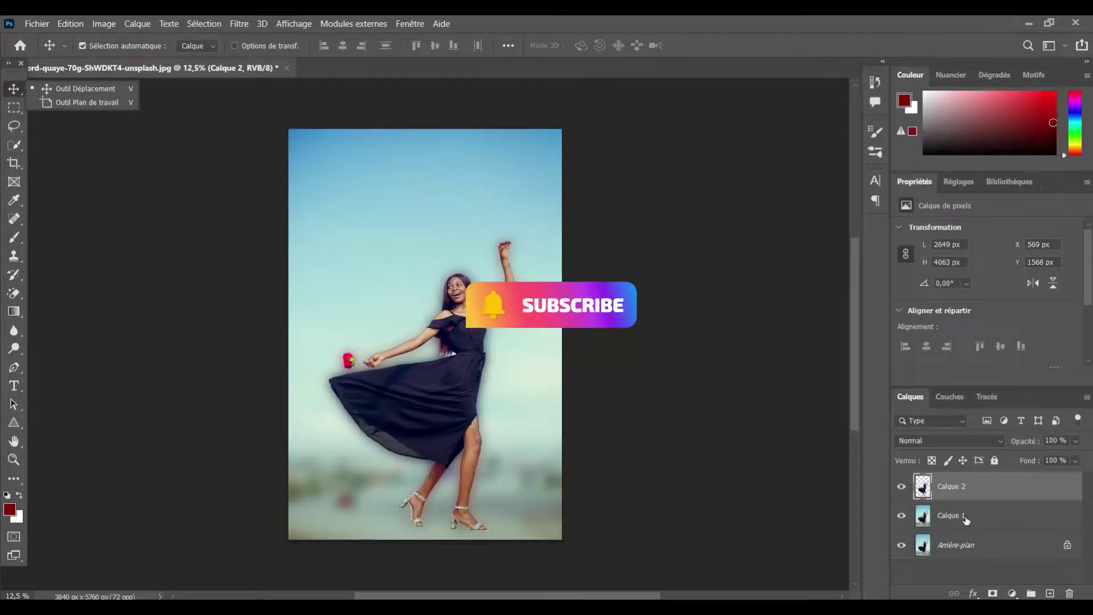
click(901, 516)
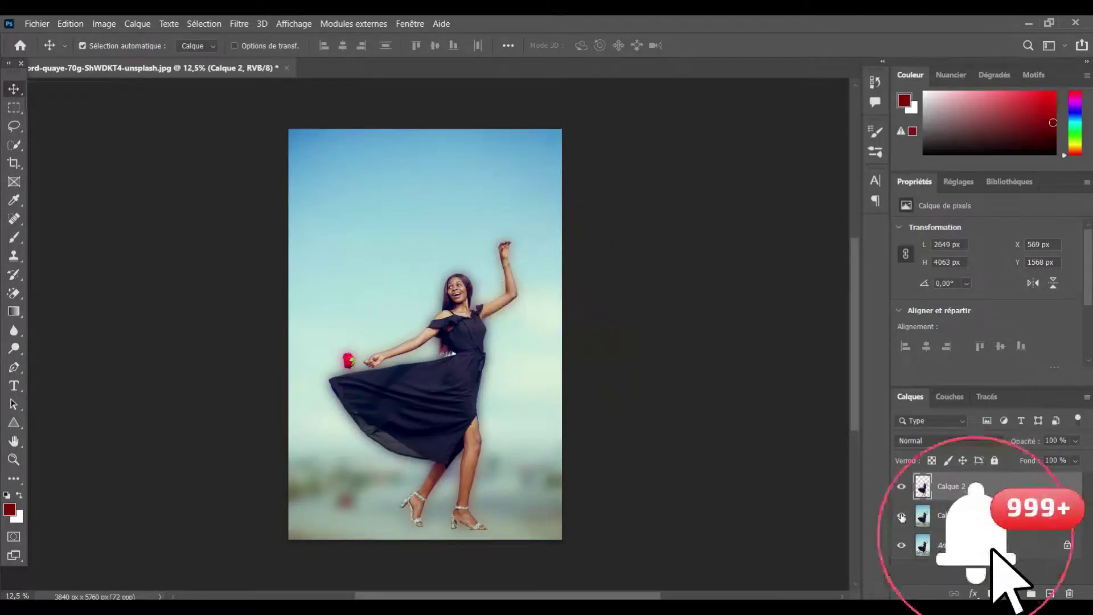
click(902, 517)
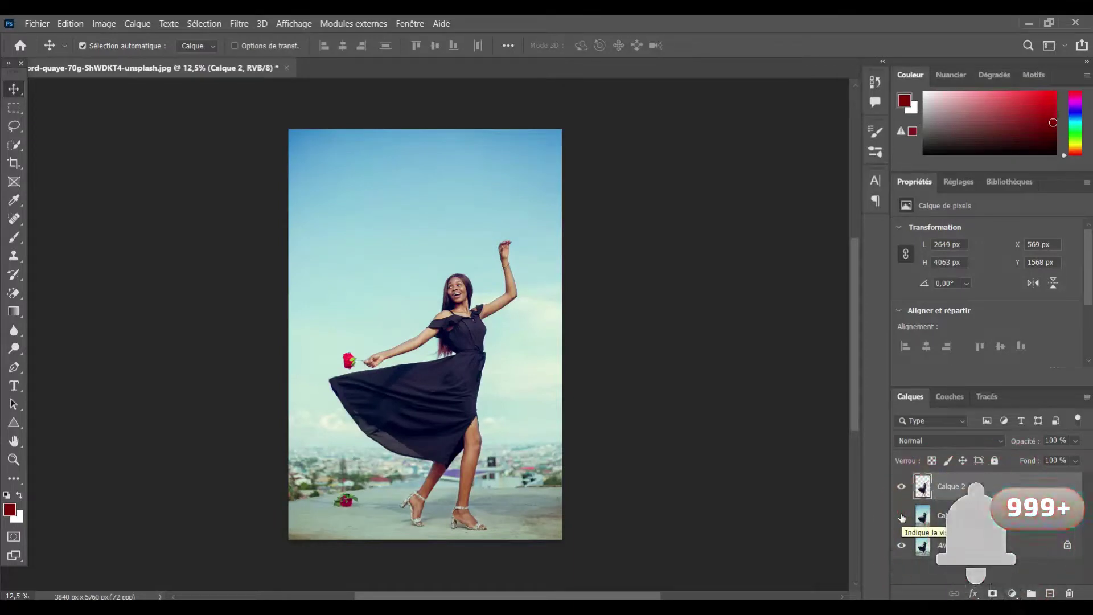
click(901, 516)
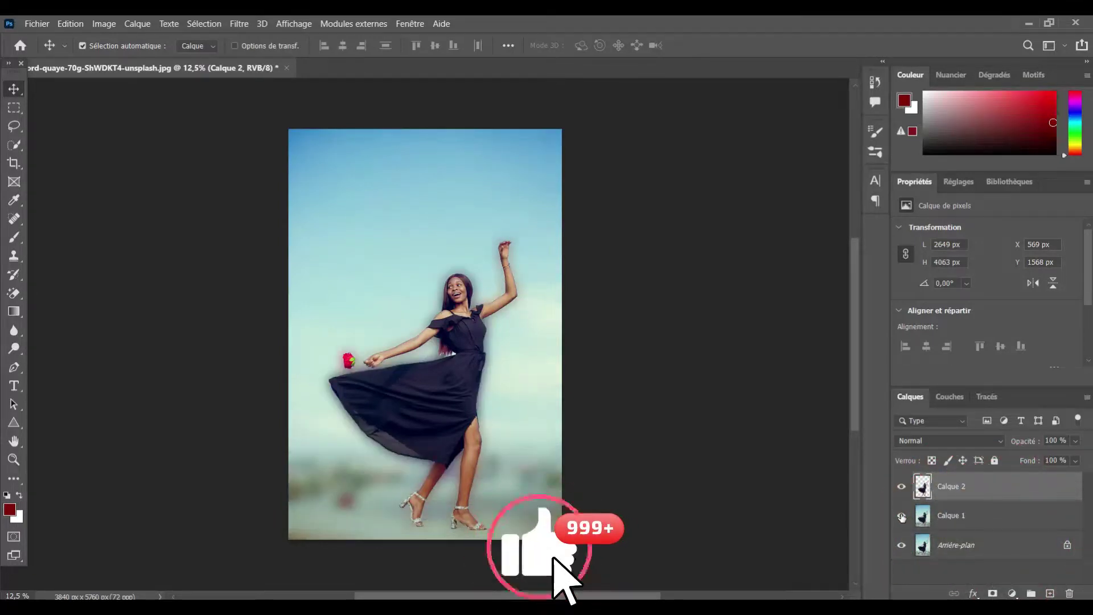
click(901, 517)
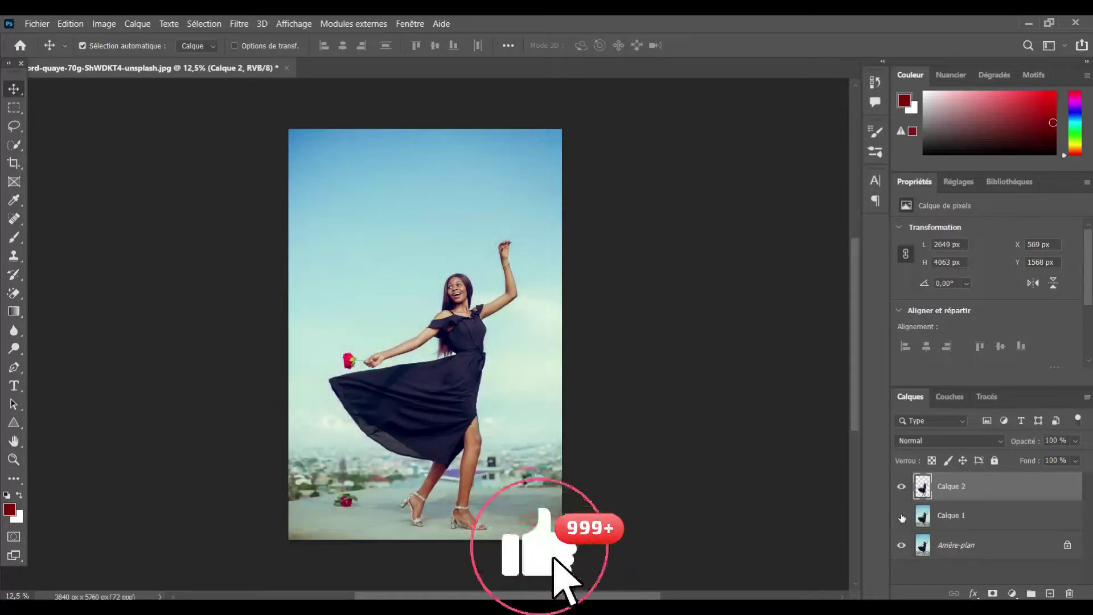
click(901, 517)
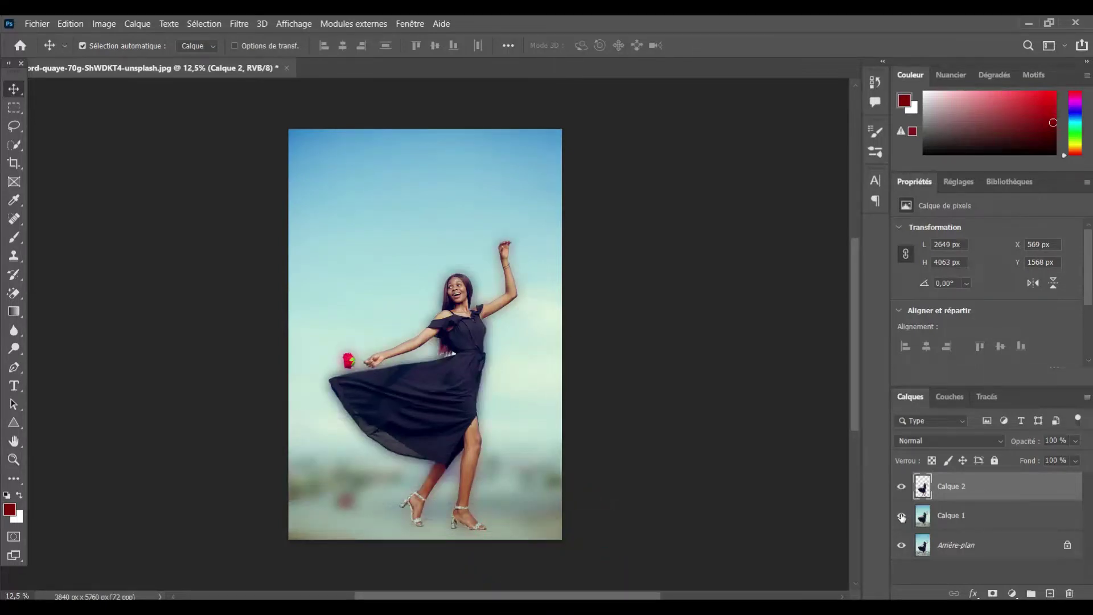